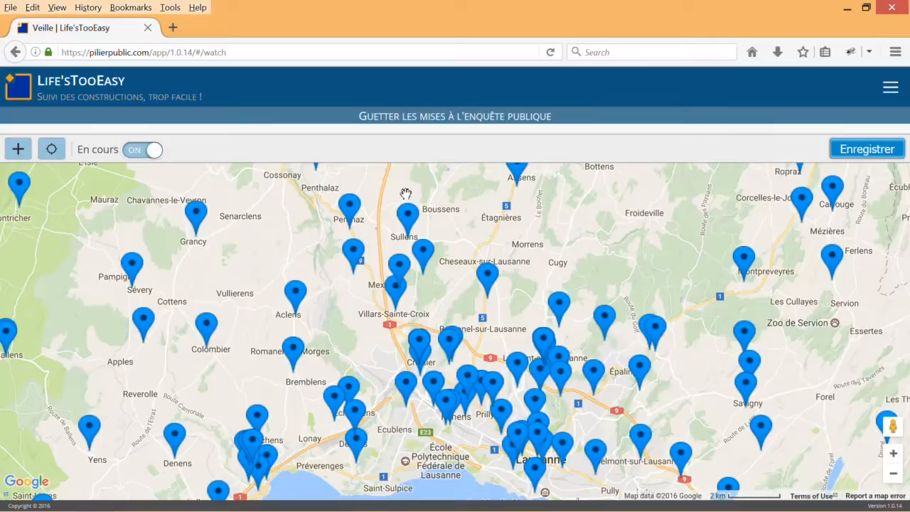
Step: Create a watch zone on the map beside Mex, show its settings, enlarge its radius to about 6050, and save it
click(362, 306)
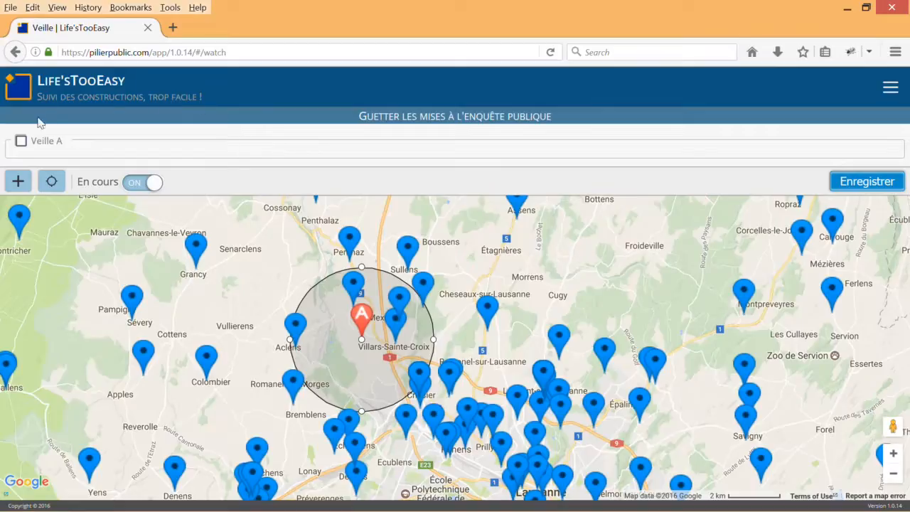
click(21, 143)
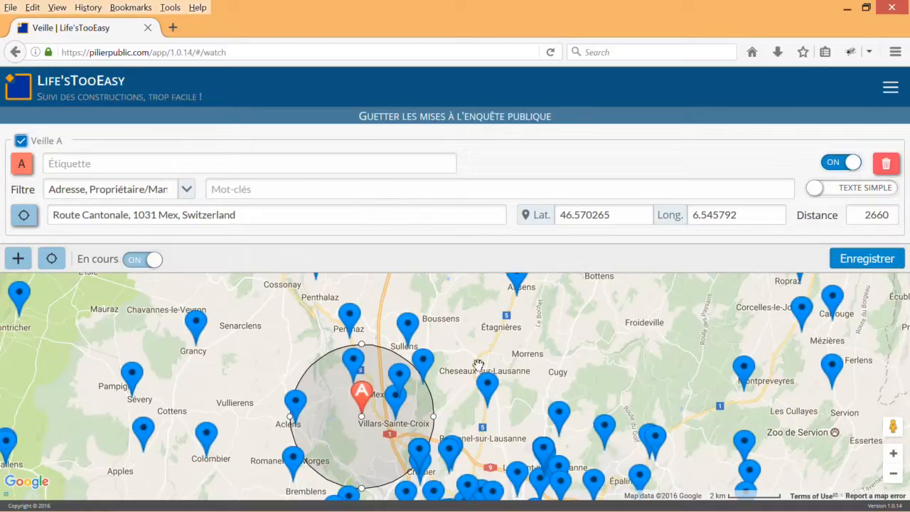
drag(435, 416, 525, 417)
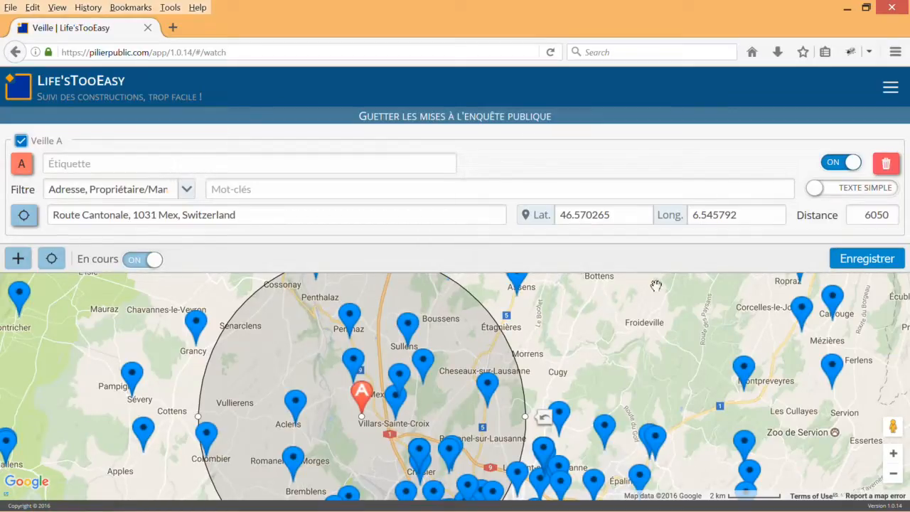
click(851, 259)
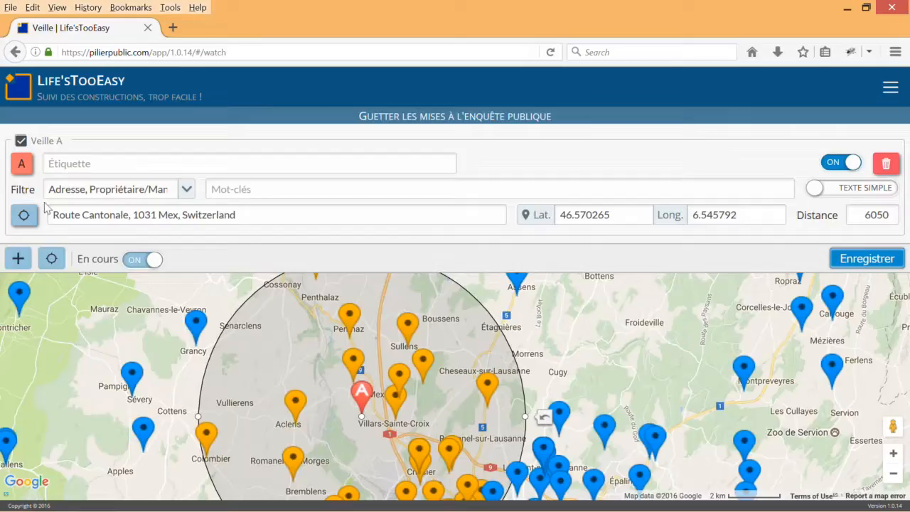
Step: Remove Adresse, Propriétaire/Mandataire, Architecte and Dérogations from watch A's filter fields, keeping only Description
click(186, 194)
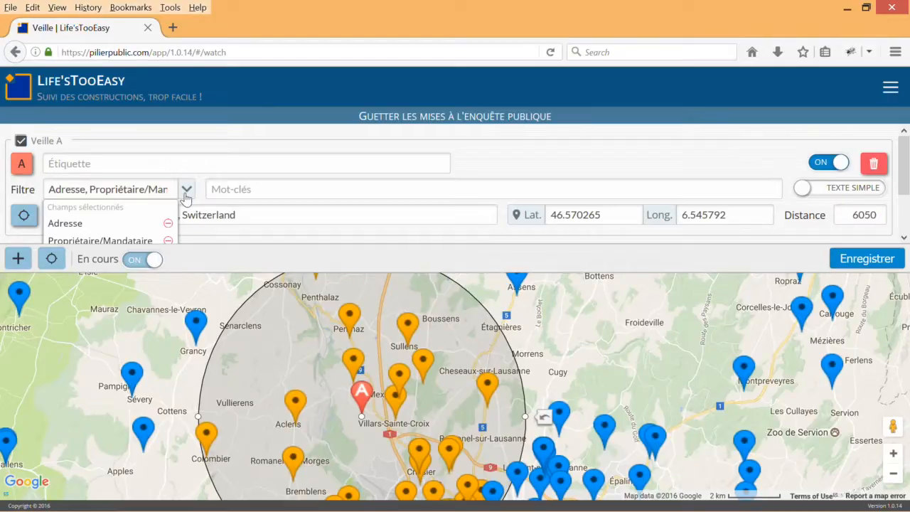
click(138, 224)
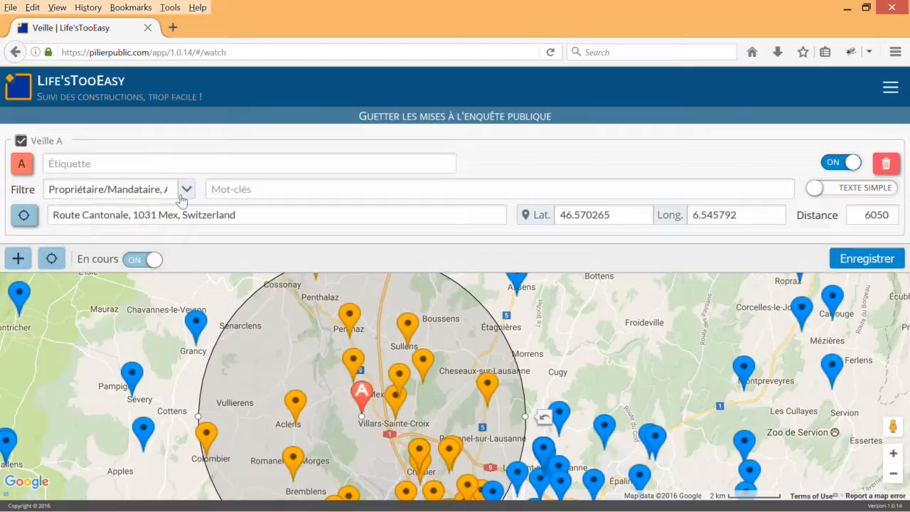
click(173, 191)
click(138, 222)
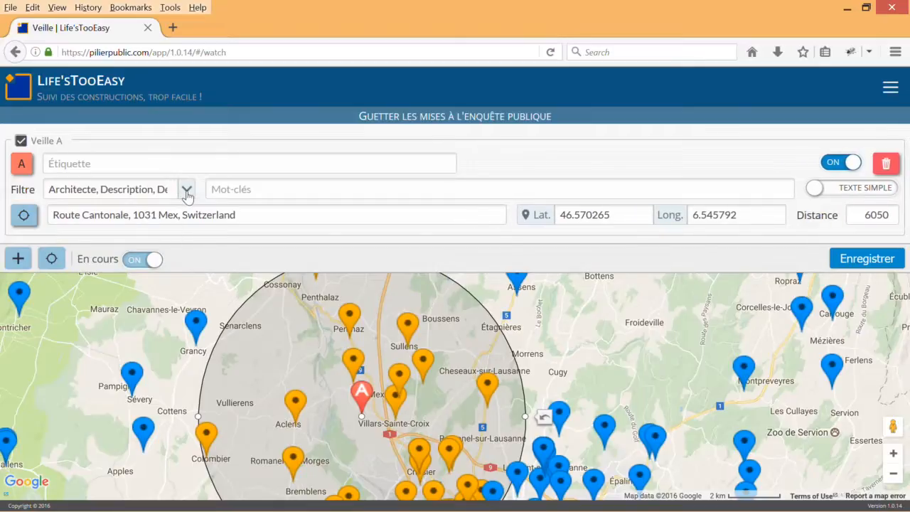
click(184, 190)
click(132, 222)
click(187, 189)
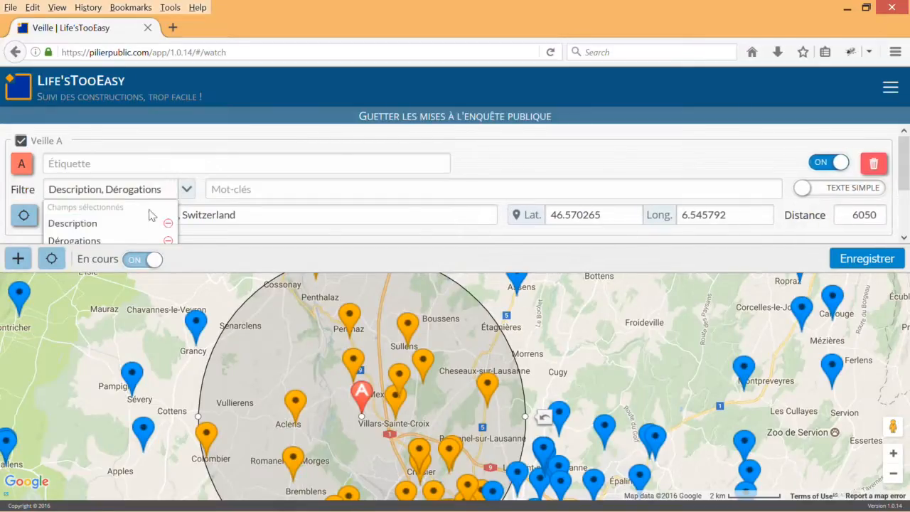
click(125, 240)
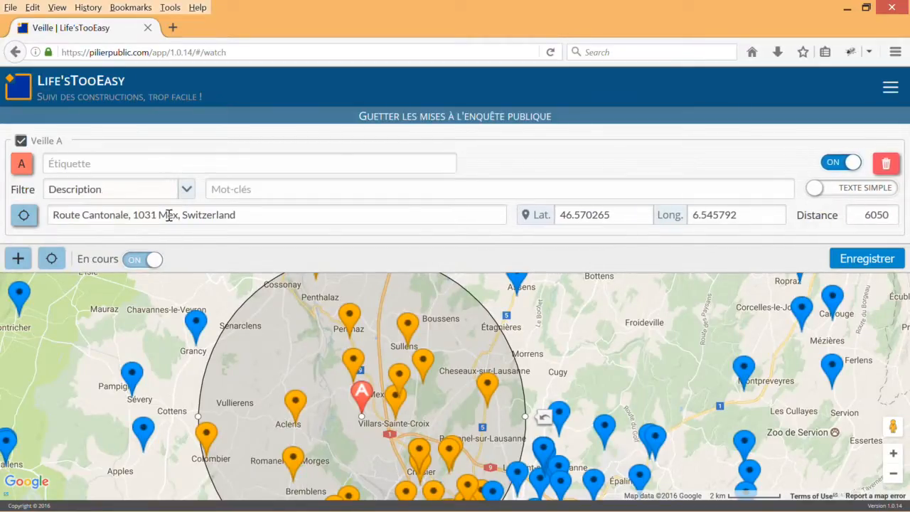
Step: Set watch A's keywords to chauffage isolation and save the watch
click(339, 195)
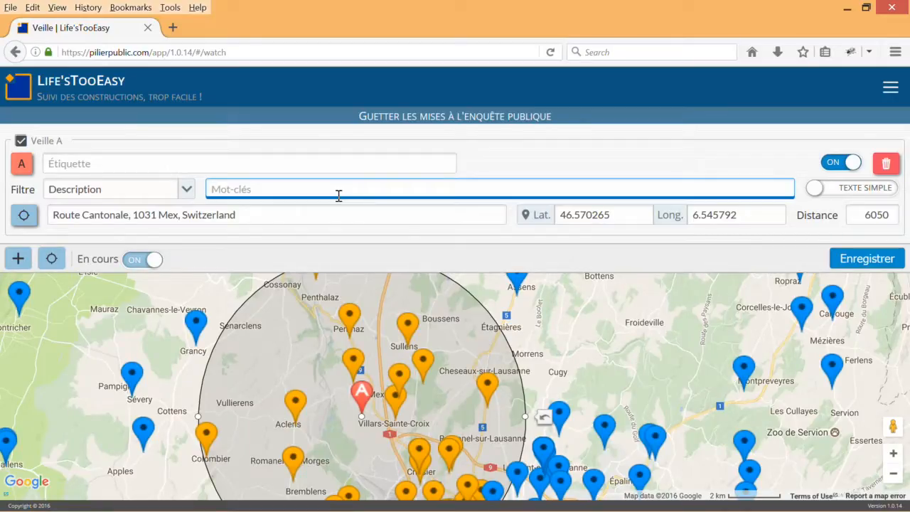
text(chauffage isolation)
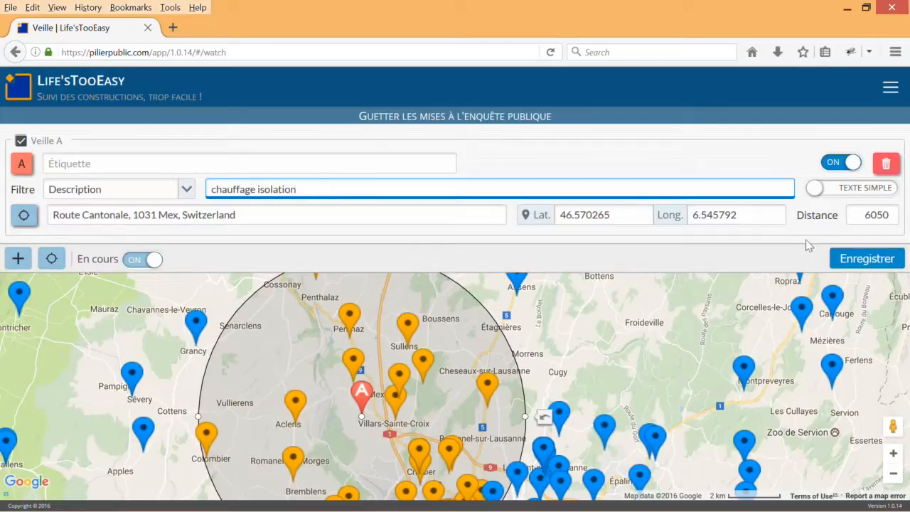
click(848, 261)
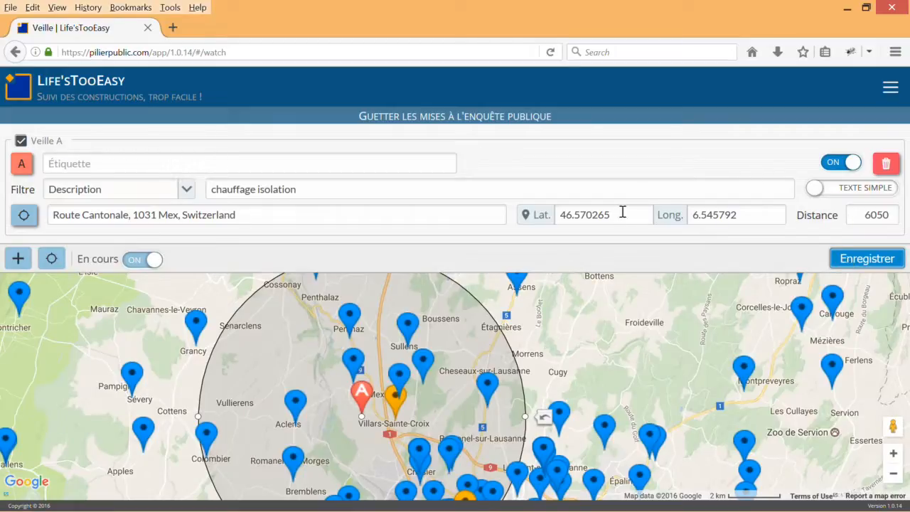
Step: Separate watch A's two keywords with a comma, giving chauffage, isolation, and save the watch
click(257, 187)
key(BackSpace)
text(,)
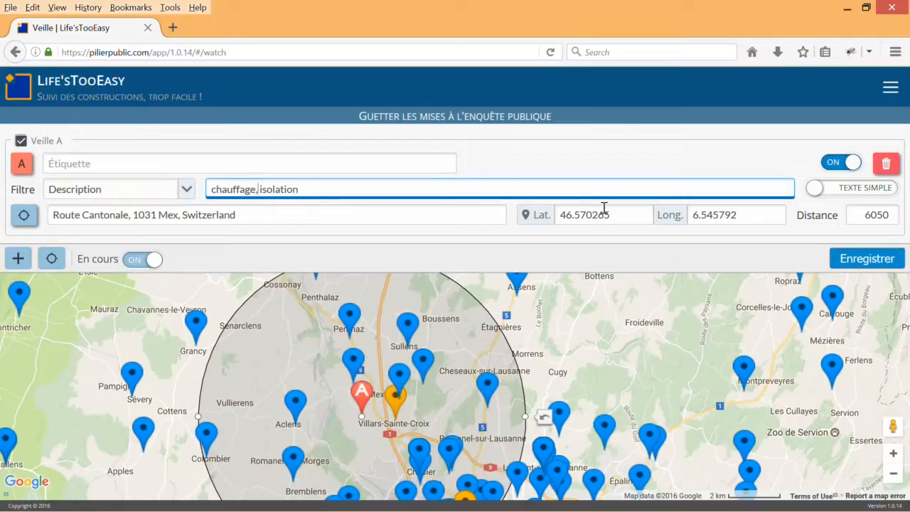
click(846, 265)
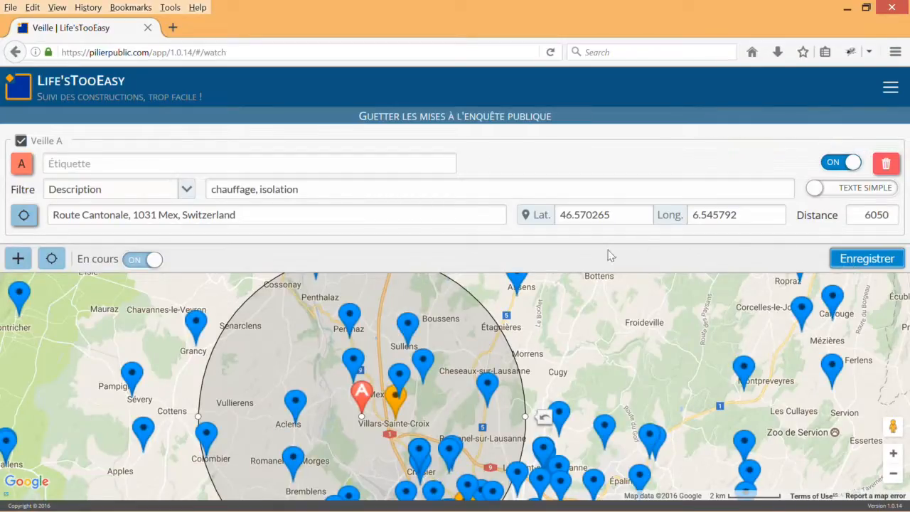
Step: Change the second keyword to the exact phrase "isolation thermique" in quotation marks and save watch A
click(258, 189)
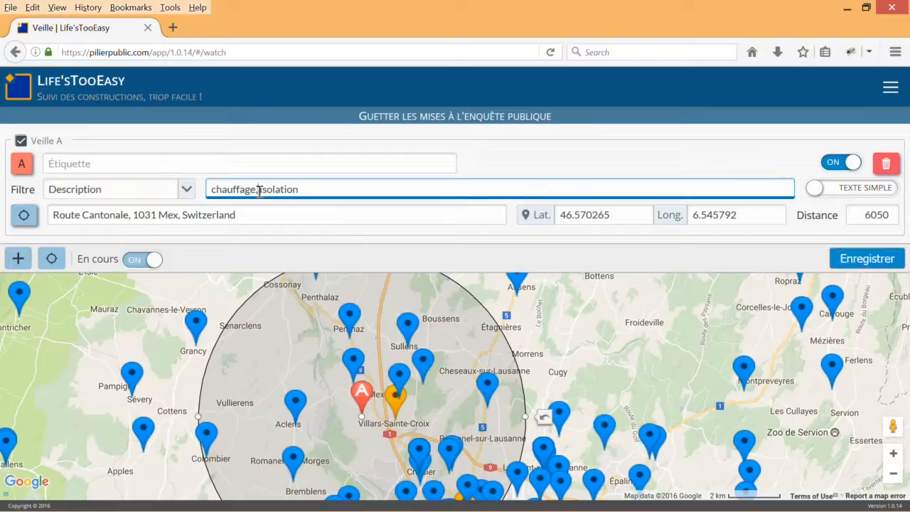
key(End)
text(thermique")
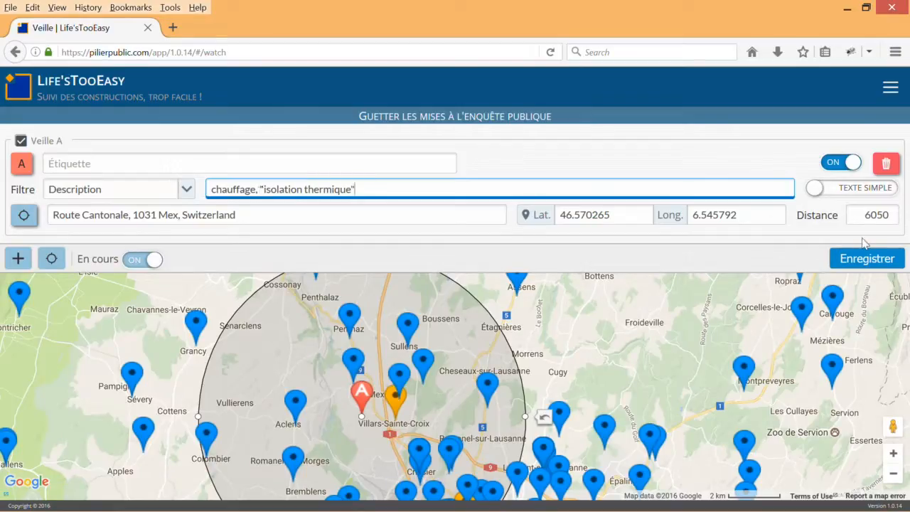
click(869, 259)
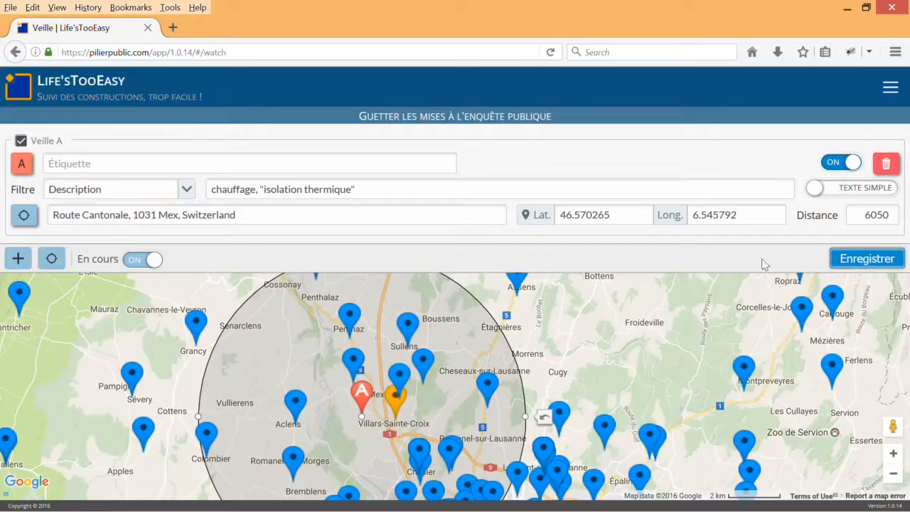
Step: Deactivate the location restriction of watch A and save the watch
right_click(363, 392)
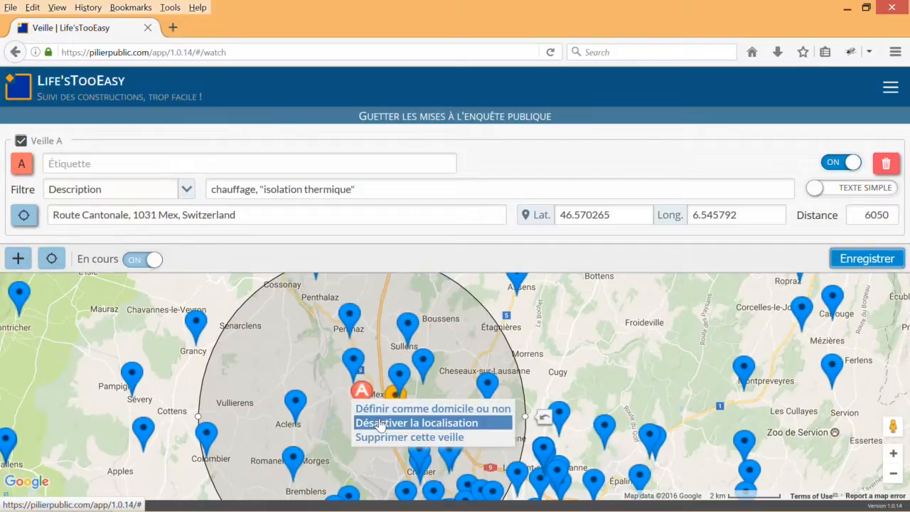
click(382, 424)
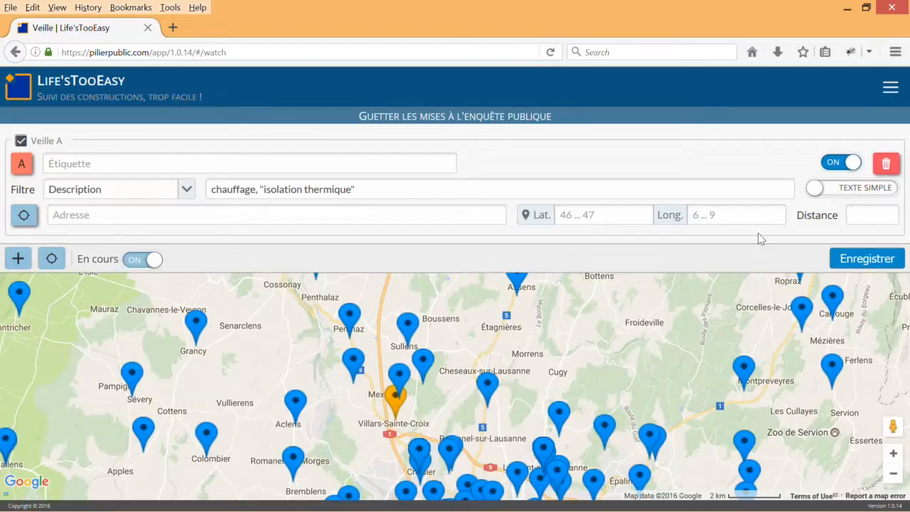
click(863, 260)
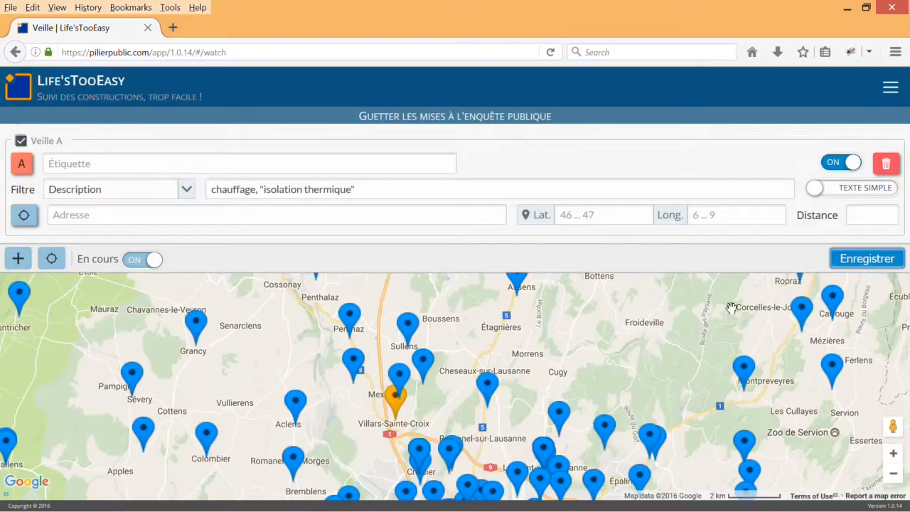
Step: Examine the orange markers matching watch A across the wider region north and east of Lausanne
scroll(732, 308, down, 1)
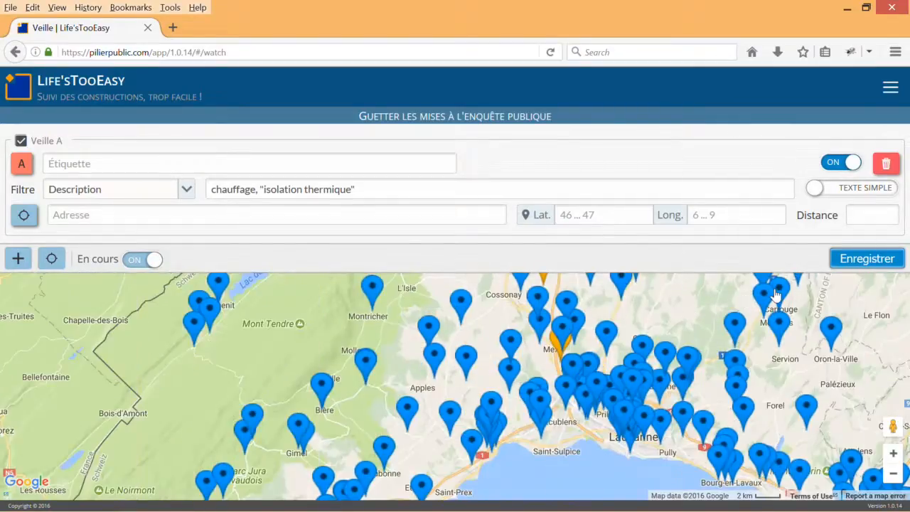
scroll(772, 313, down, 1)
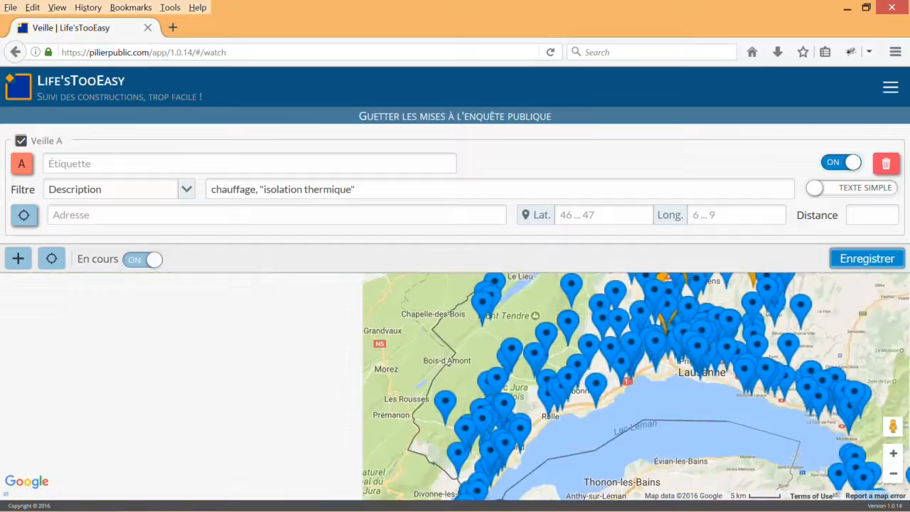
drag(734, 346, 668, 390)
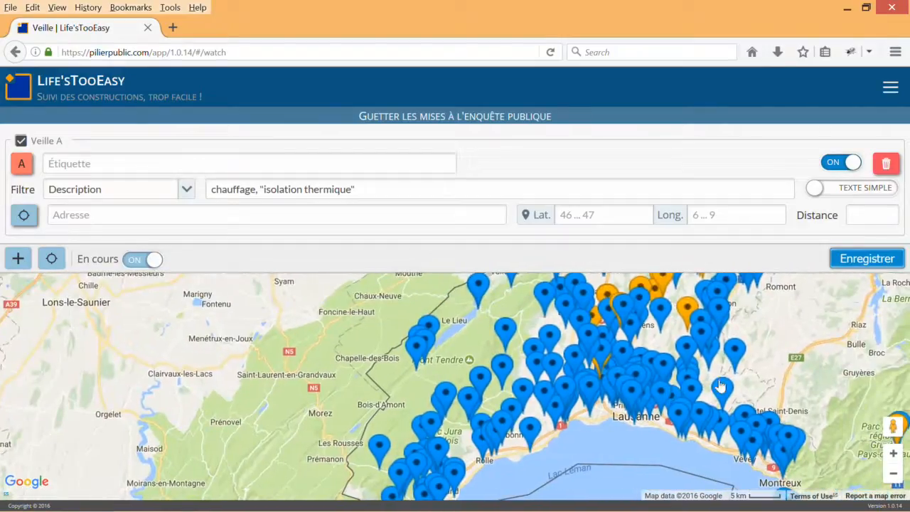
drag(771, 369, 672, 400)
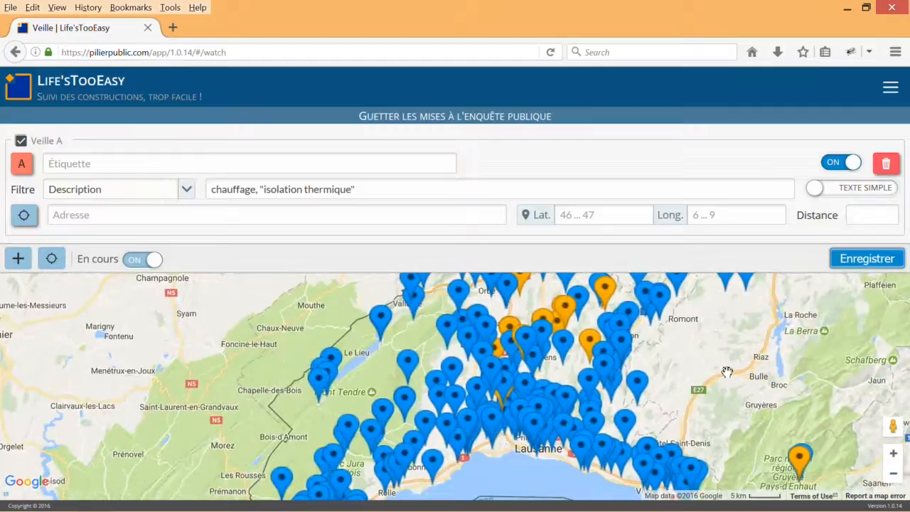
drag(726, 371, 660, 406)
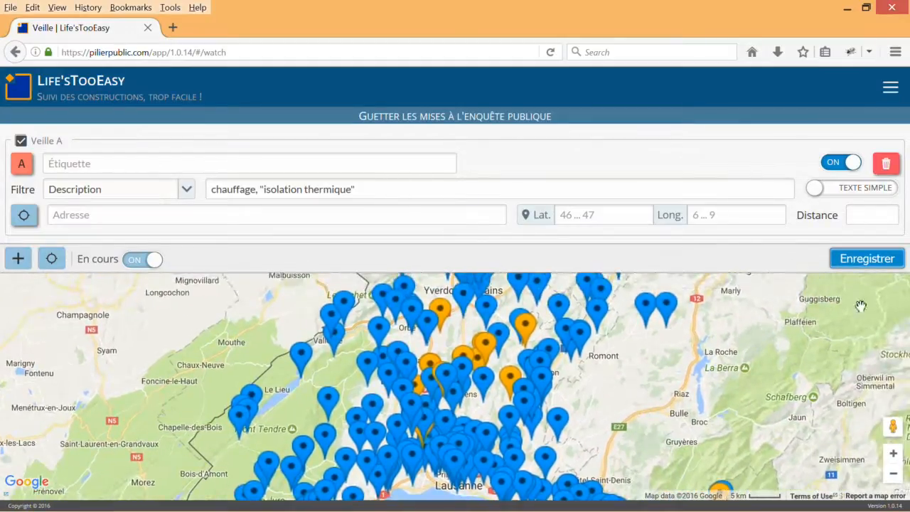